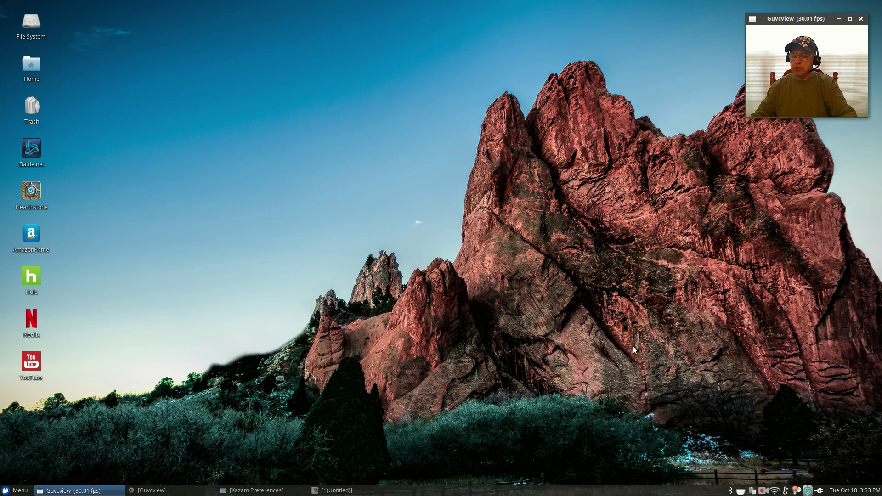
Activate Caffeine from its tray icon menu to keep the screen awake
right_click(742, 493)
click(755, 455)
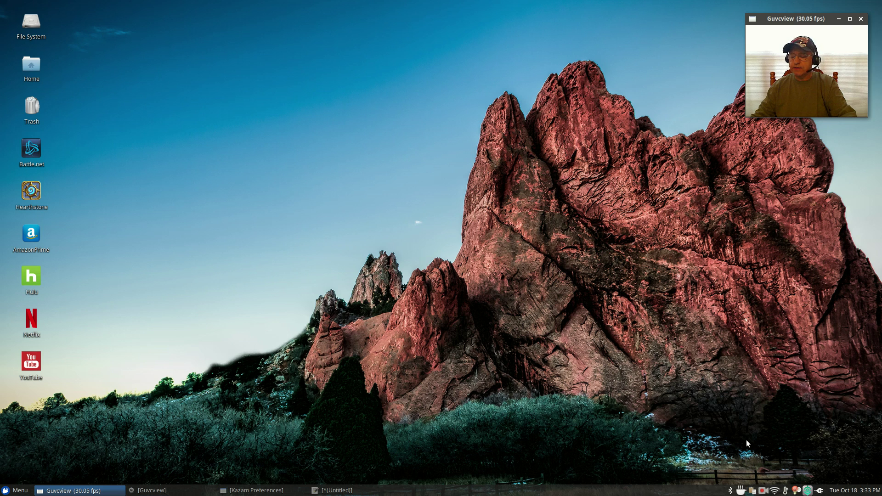
click(752, 491)
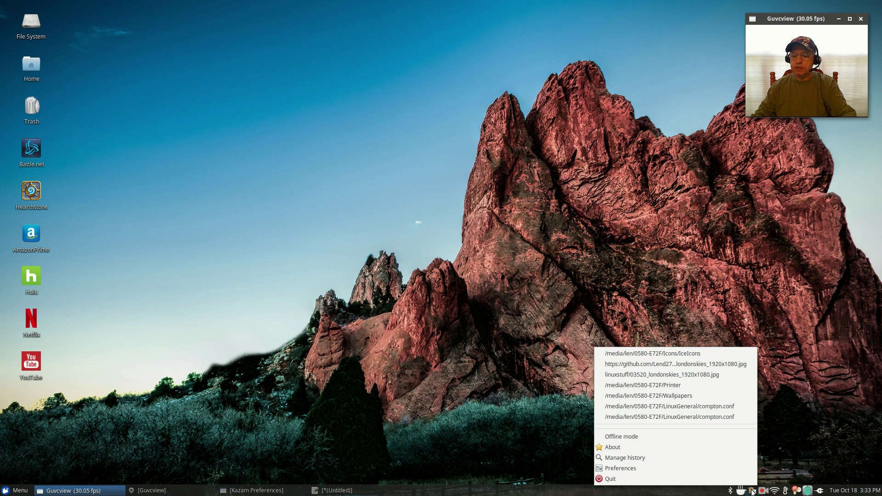
click(768, 413)
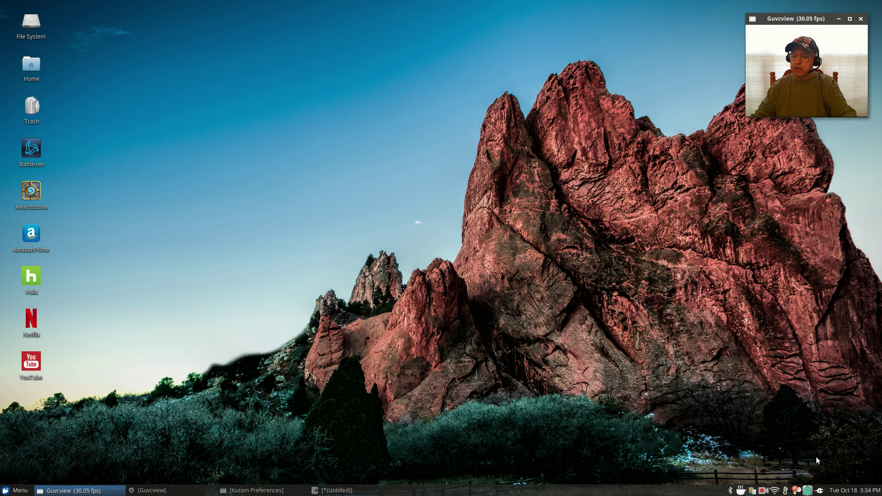
Open Psensor's Temperature Monitor from its tray icon
click(786, 491)
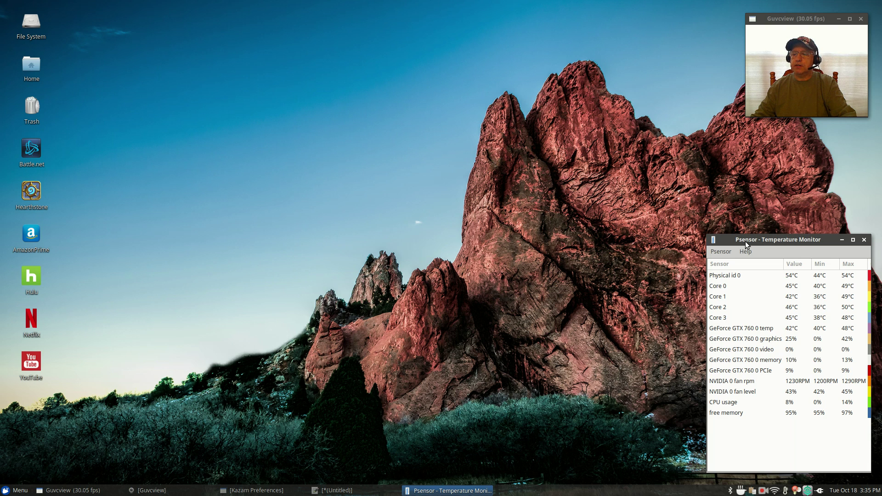
Close the Psensor Temperature Monitor window
click(863, 238)
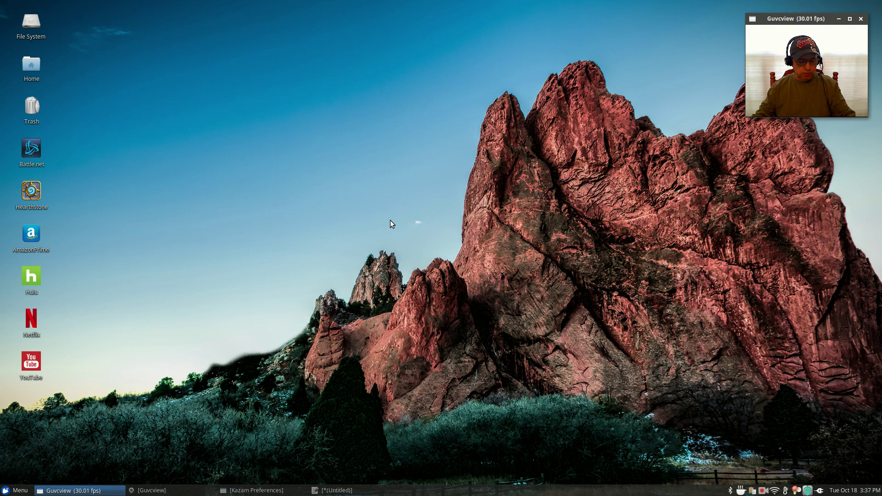
Search Synapse for 'Hulu', dismiss the result, then reopen the empty launcher with Ctrl+Space
key(ctrl+space)
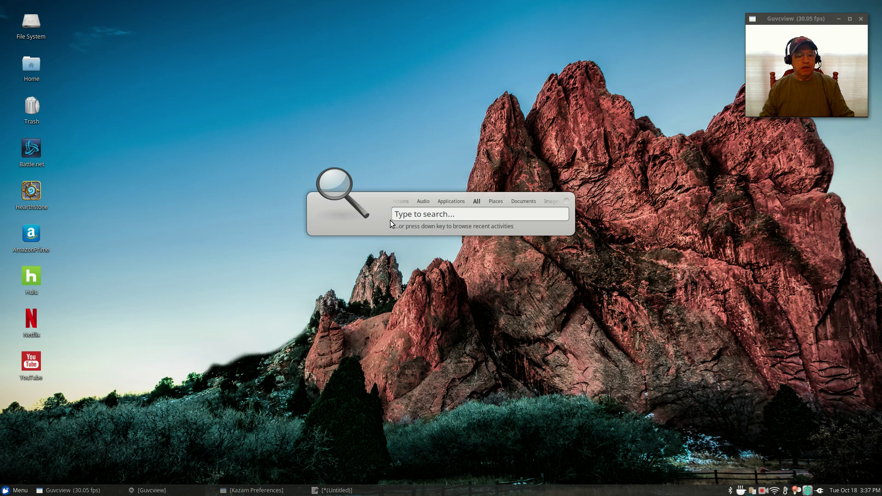
text(Hulu)
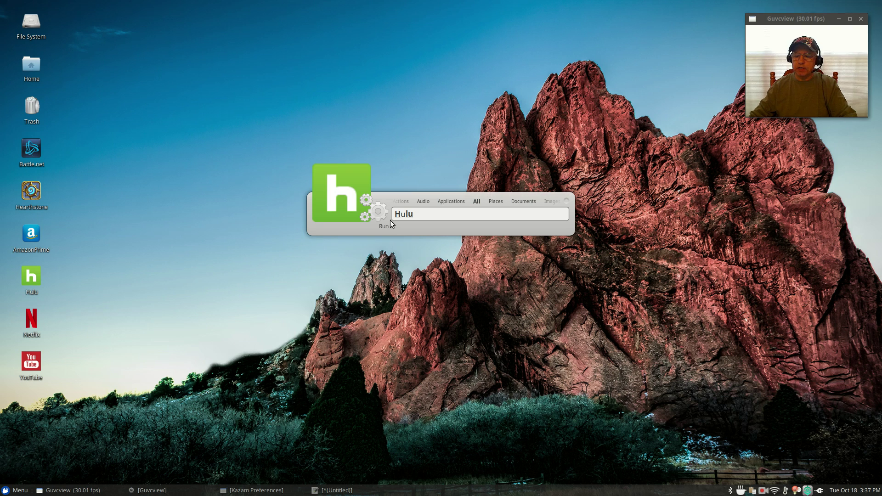
key(Return)
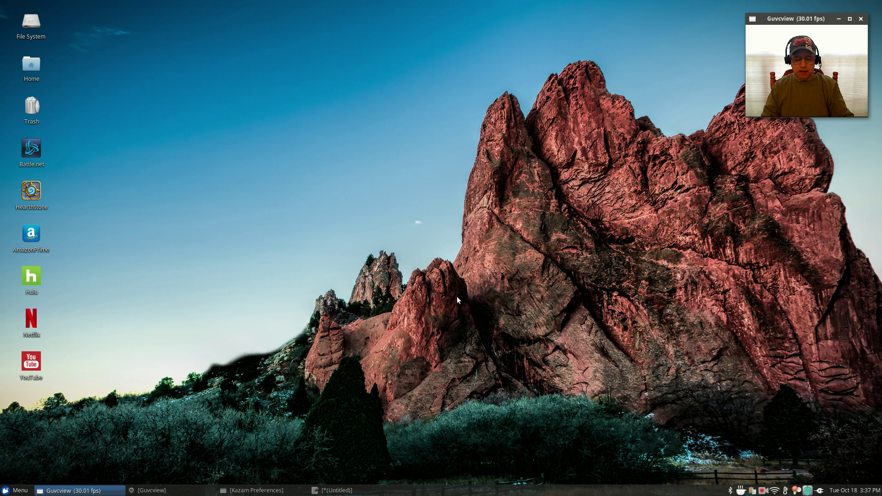
key(ctrl+space)
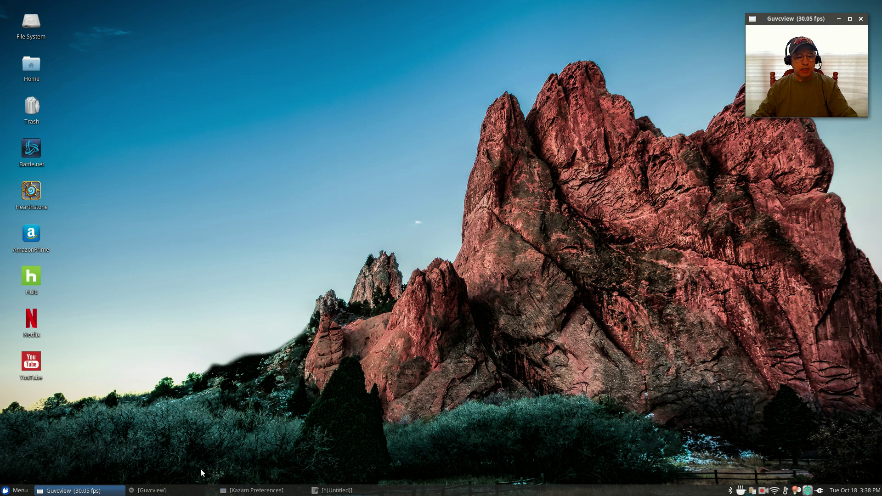
Restore the untitled install-commands note and move it to the top right of the screen
click(352, 493)
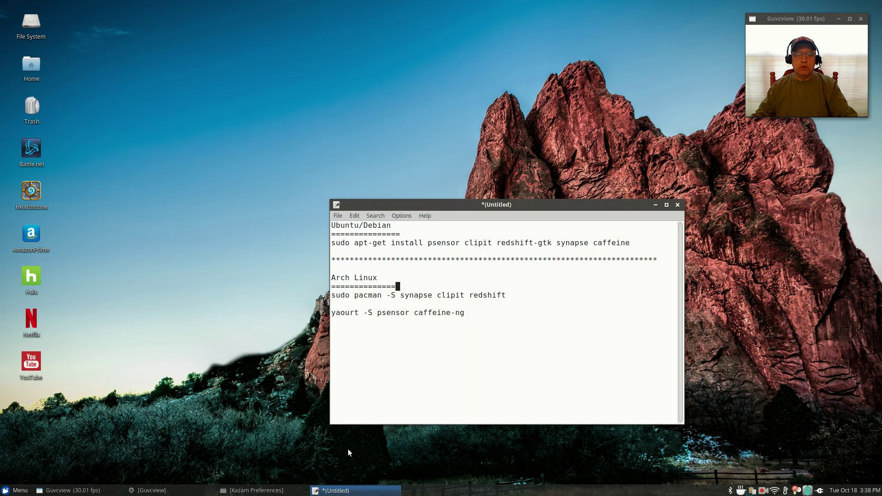
drag(436, 202, 332, 89)
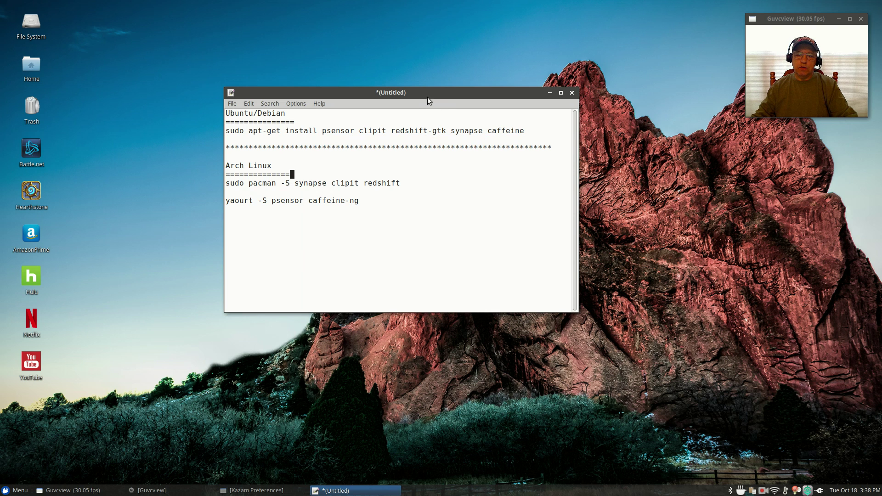
drag(425, 94, 574, 26)
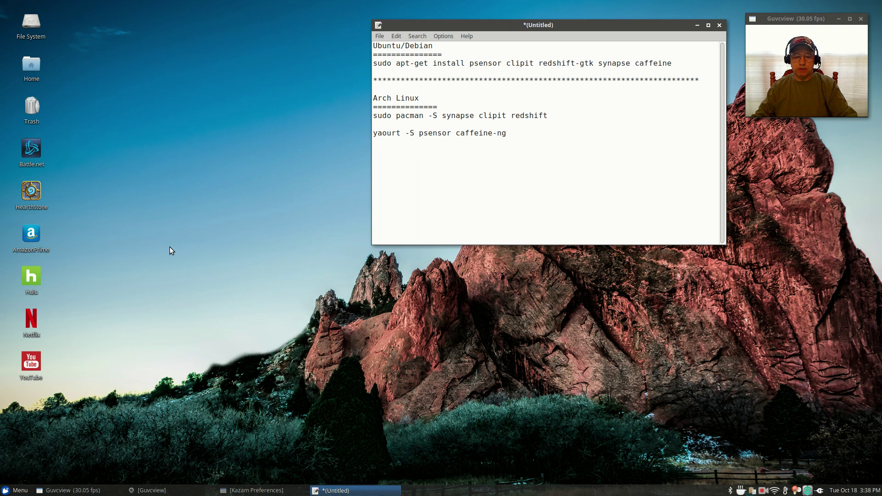
Open the Application Autostart tab of Session and Startup in the Settings Manager
click(19, 493)
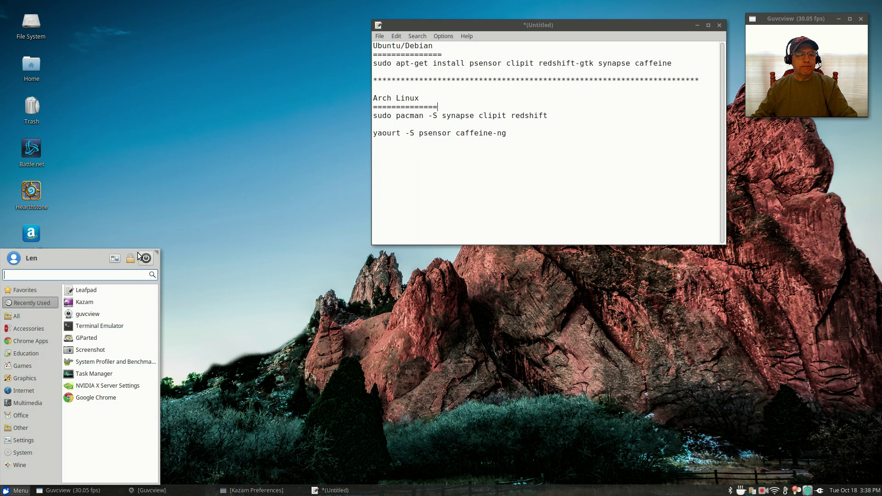
click(115, 259)
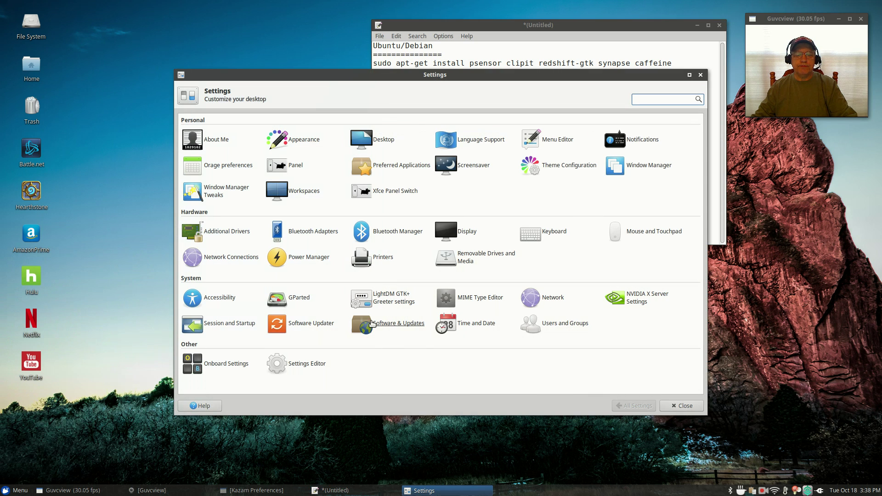
click(219, 324)
click(262, 122)
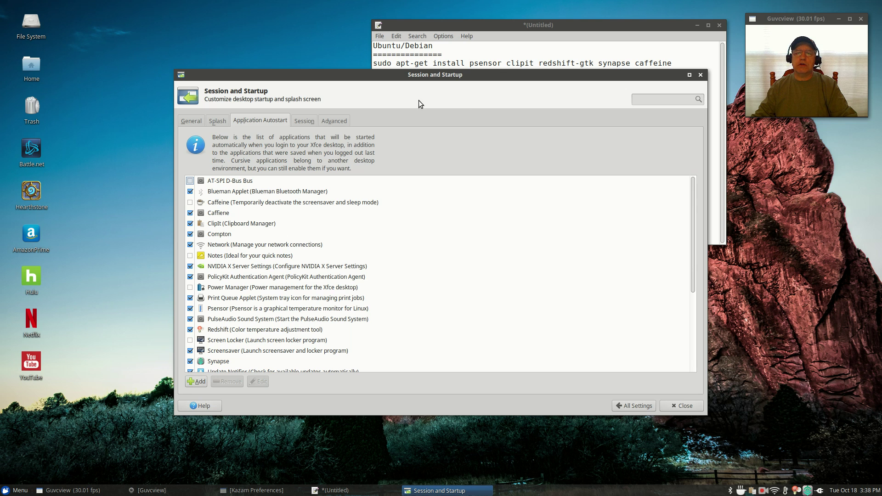
Review the autostart list and select the Caffeine entry
drag(491, 73, 404, 117)
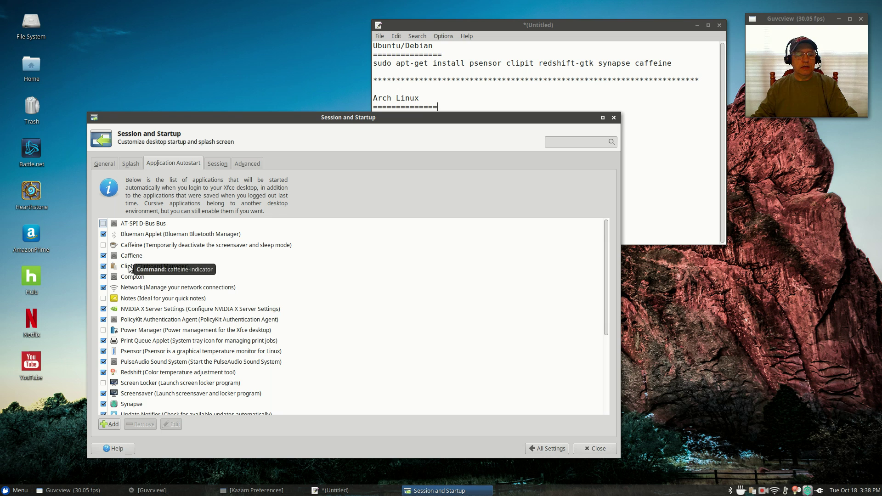
scroll(163, 369, down, 3)
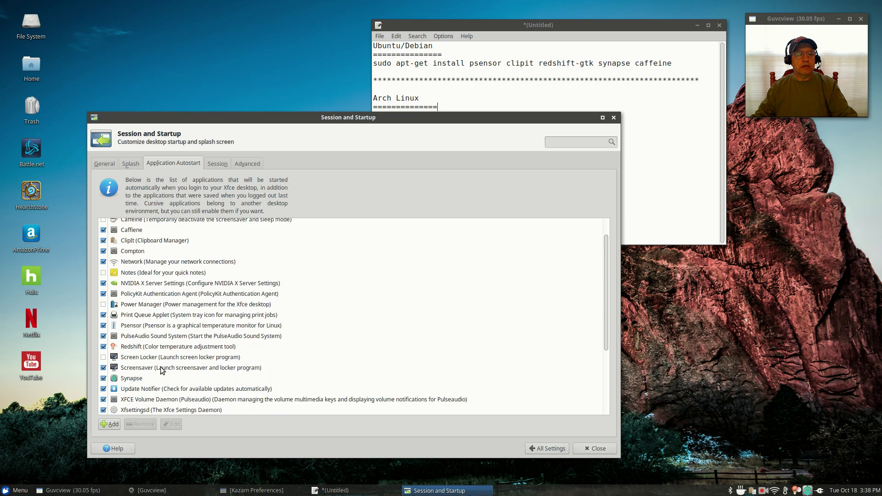
scroll(161, 370, up, 3)
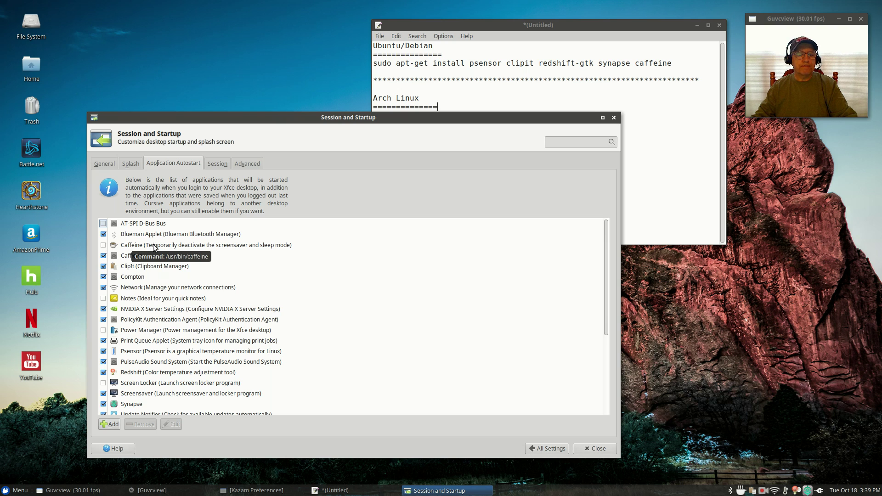
click(131, 257)
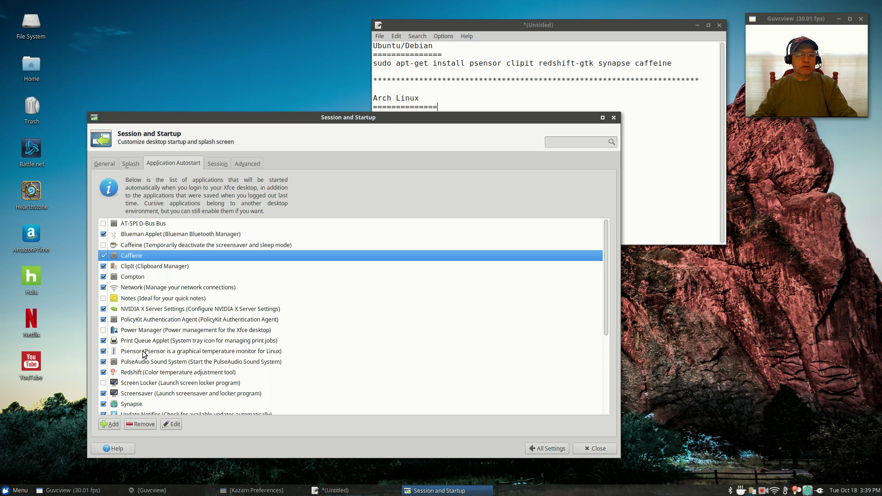
click(175, 428)
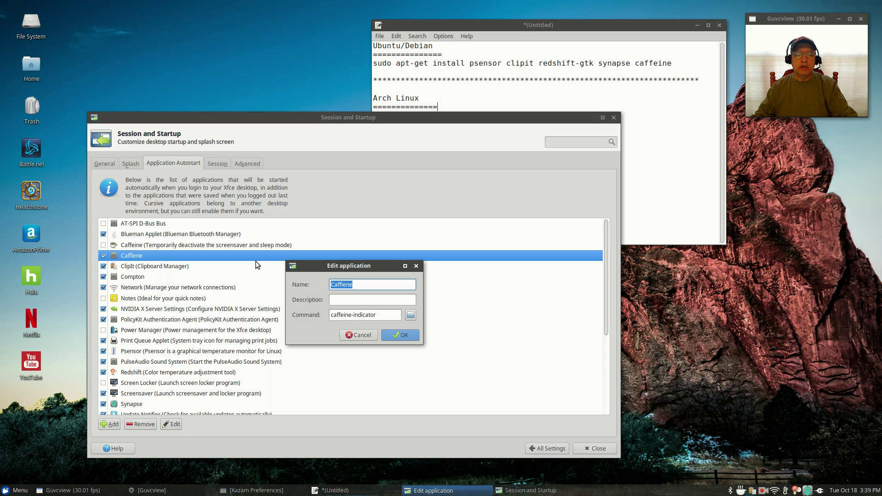
click(358, 284)
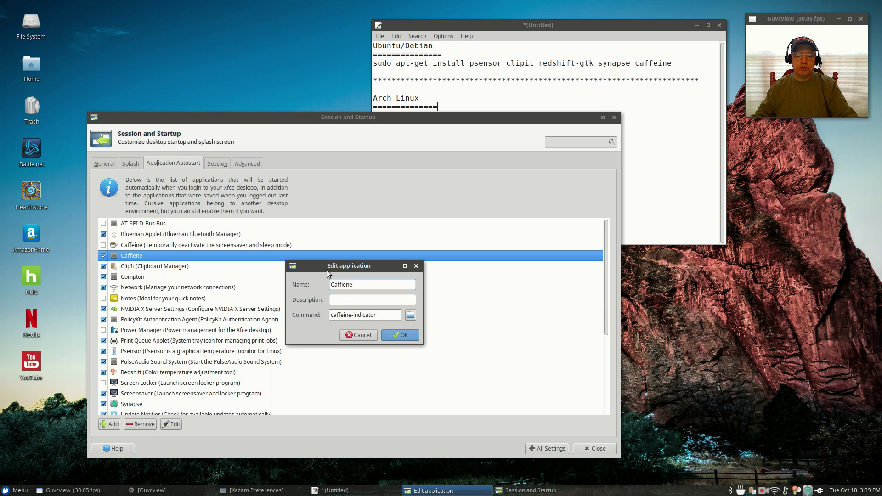
click(396, 335)
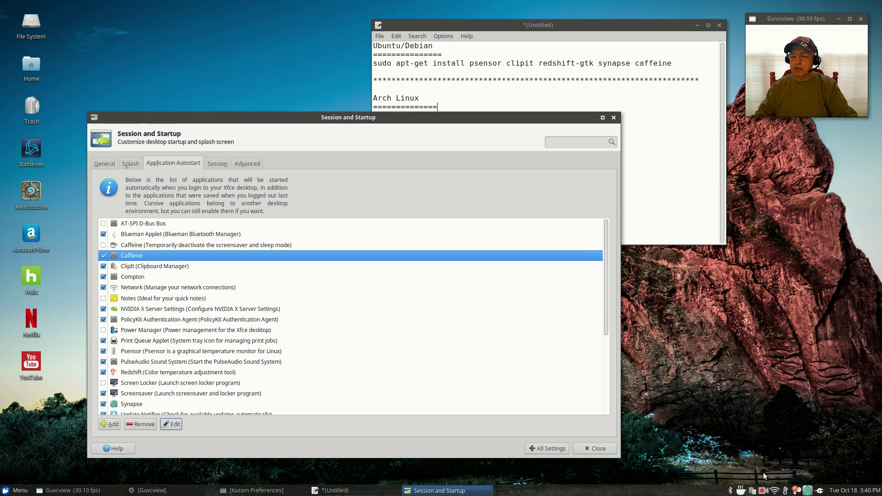
Confirm Psensor's Startup preferences: launch at session startup, hide window, restore position and size
click(785, 491)
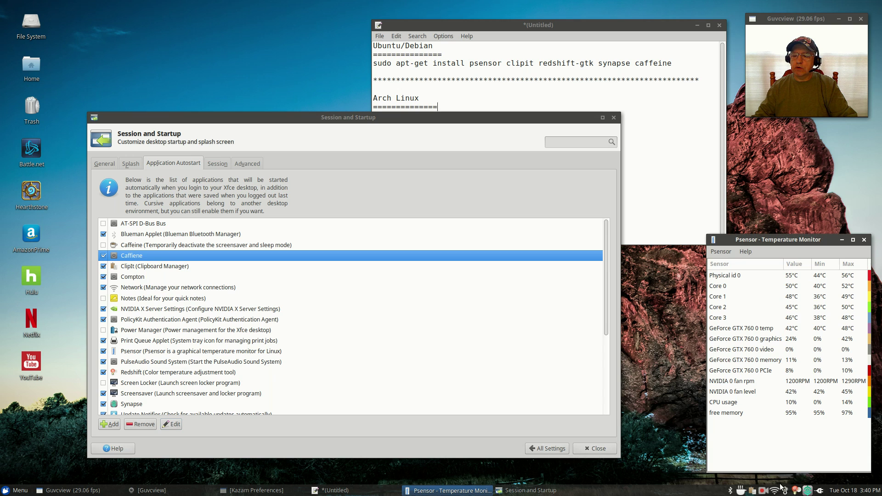
click(724, 252)
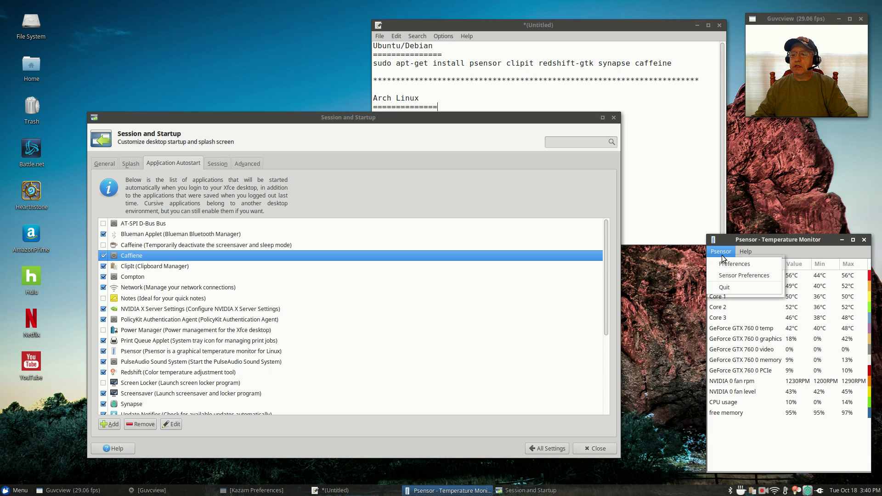
click(720, 267)
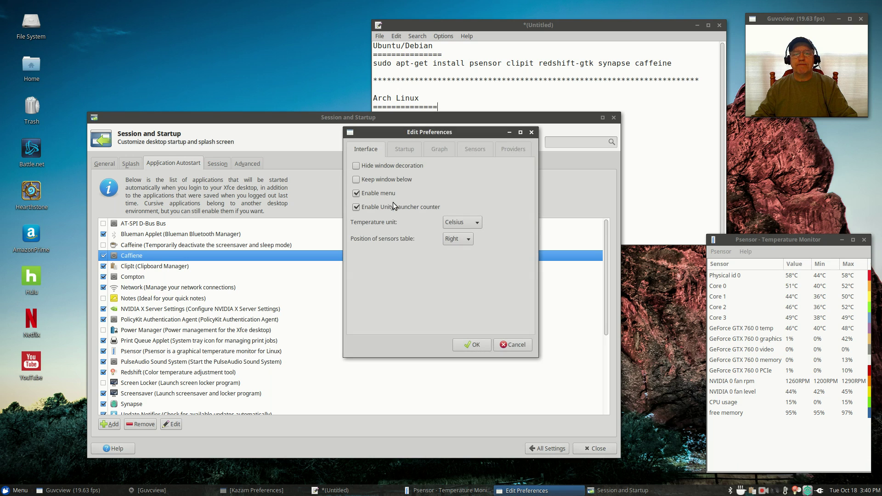
click(402, 149)
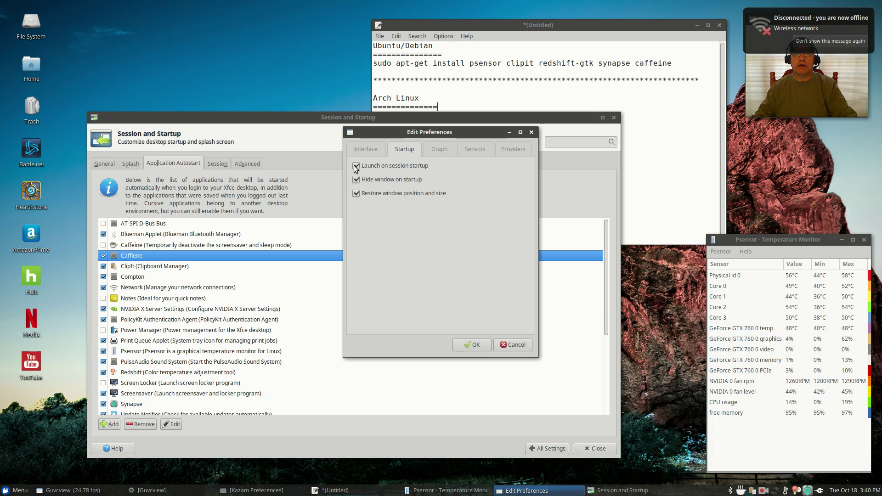
click(468, 344)
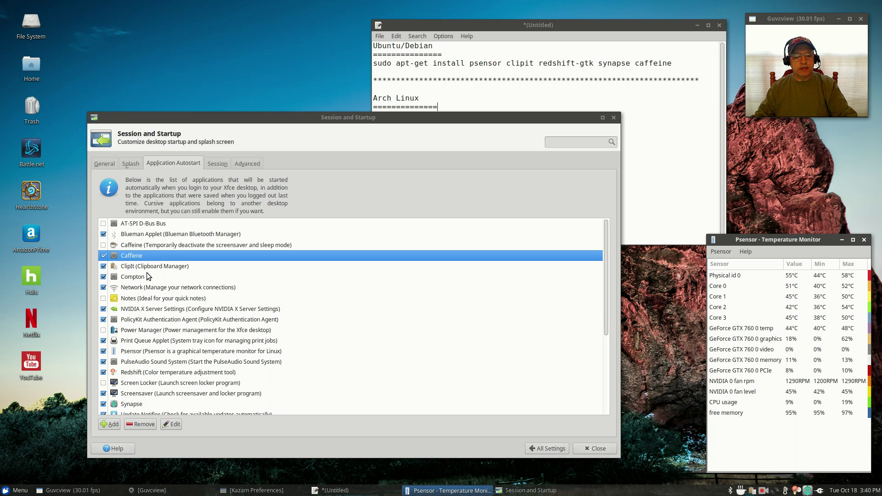
Close Session and Startup, then close the install-commands note without saving
click(606, 450)
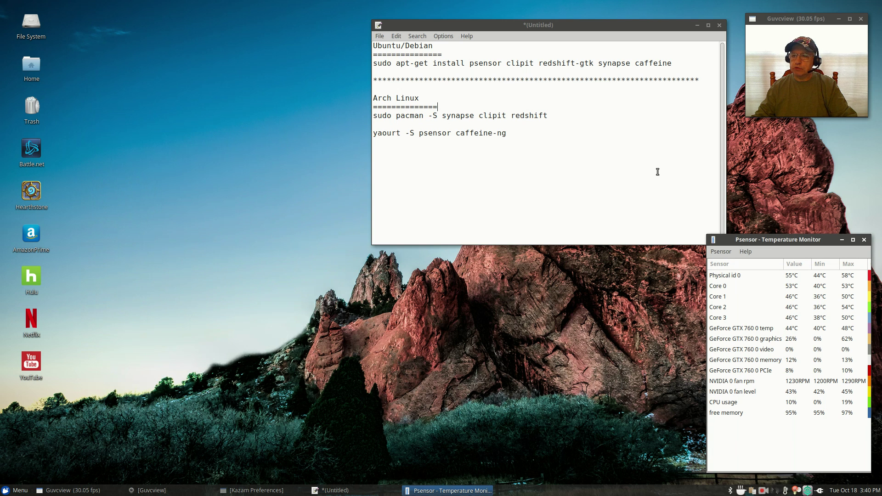
drag(630, 21, 364, 31)
click(680, 49)
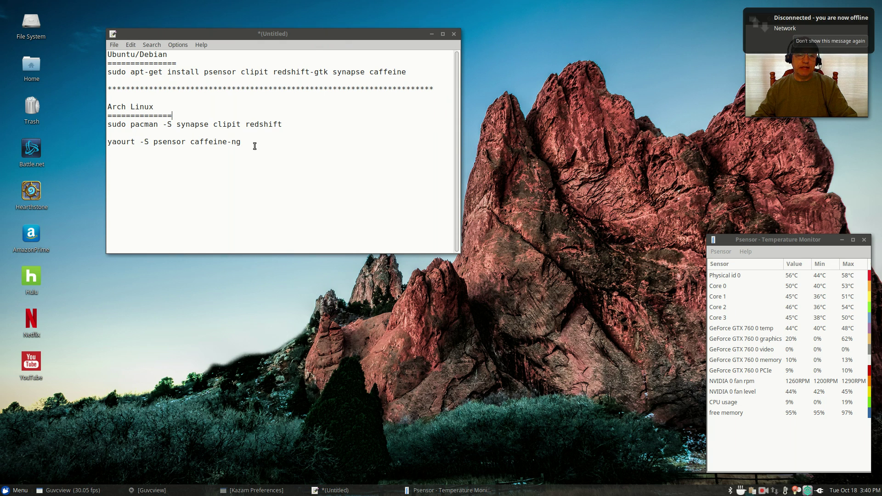
click(456, 34)
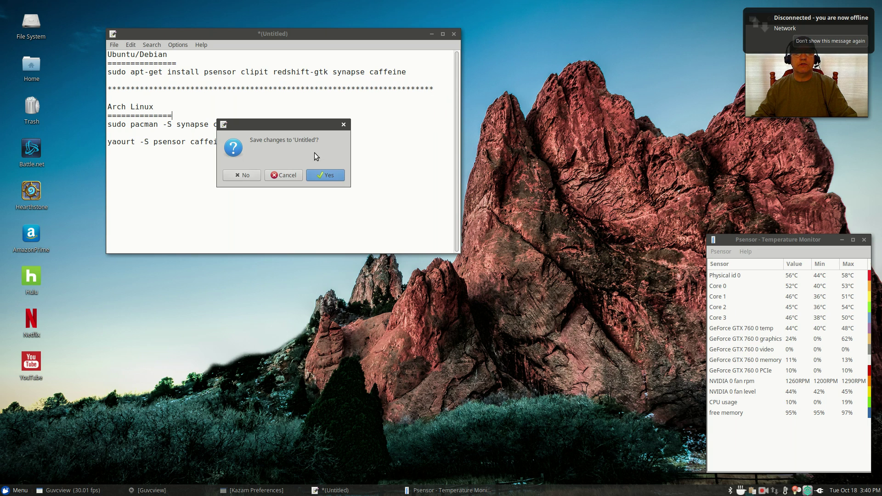
click(244, 178)
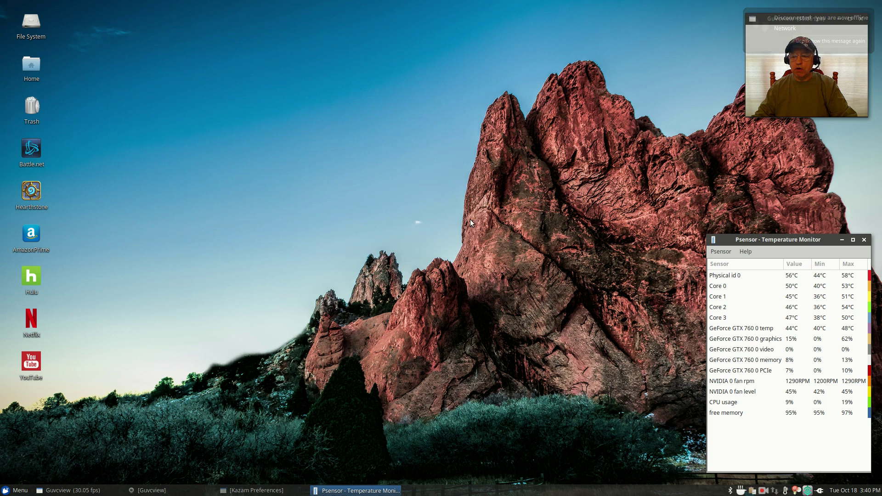
Close Psensor's Temperature Monitor to clear the desktop
click(863, 239)
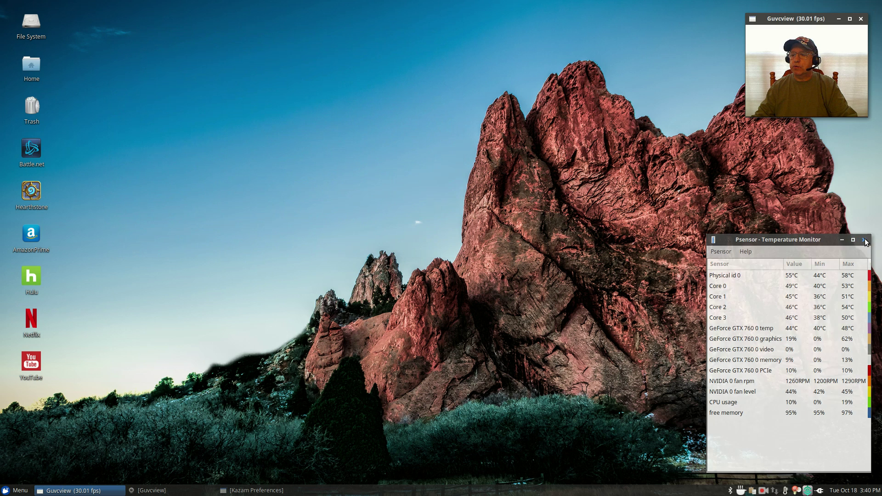